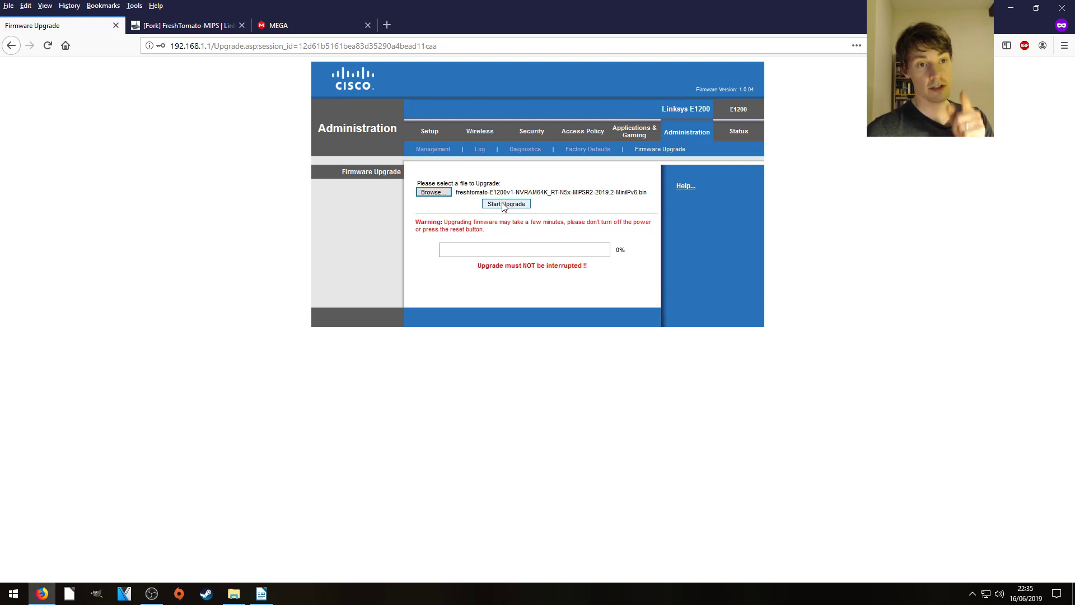
# - Open the [Fork] FreshTomato-MIPS thread on linksysinfo.org, which lists version 2019.2 downloads
pyautogui.click(504, 204)
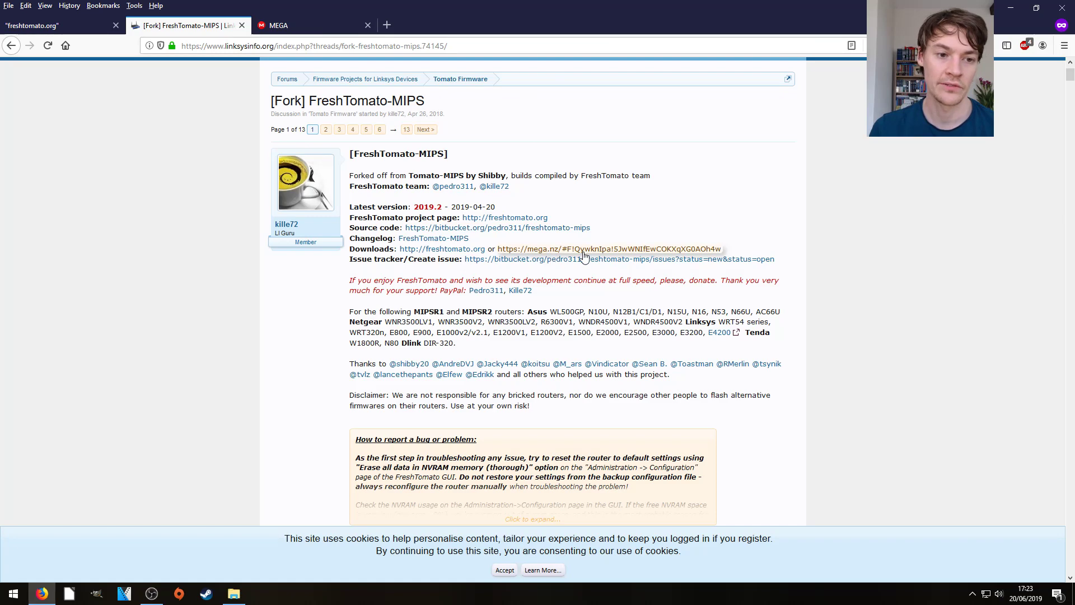
# - Switch to the MEGA tab showing the 2019.2 K26RT-N Linksys E-series firmware folder
pyautogui.click(314, 33)
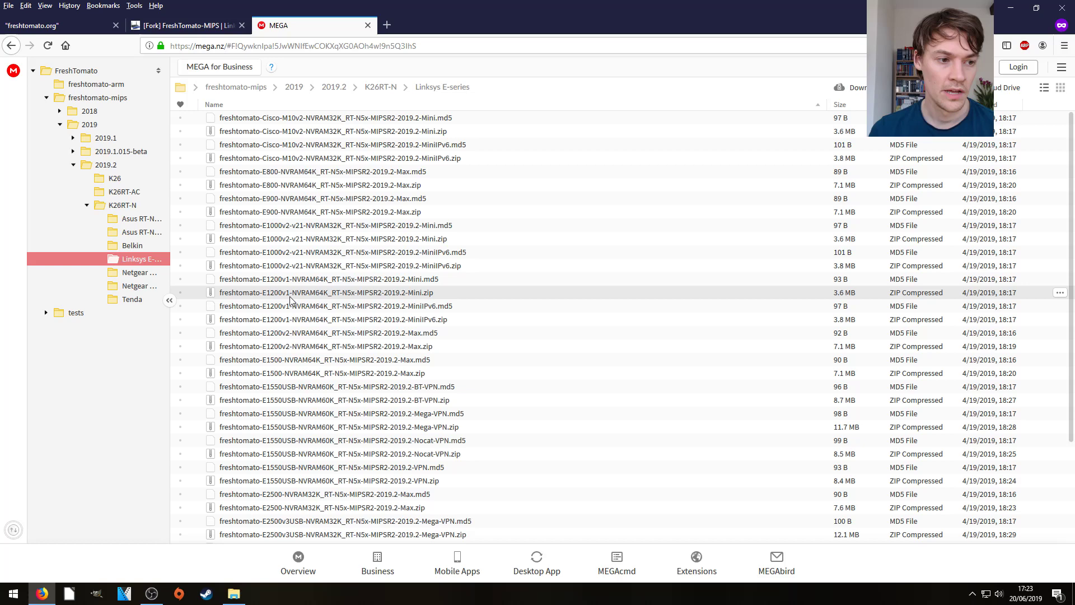
# - Download freshtomato-E1200v1-NVRAM64K_RT-N5x-MIPSR2-2019.2-Mini.zip from MEGA, saving it to disk
pyautogui.doubleClick(385, 298)
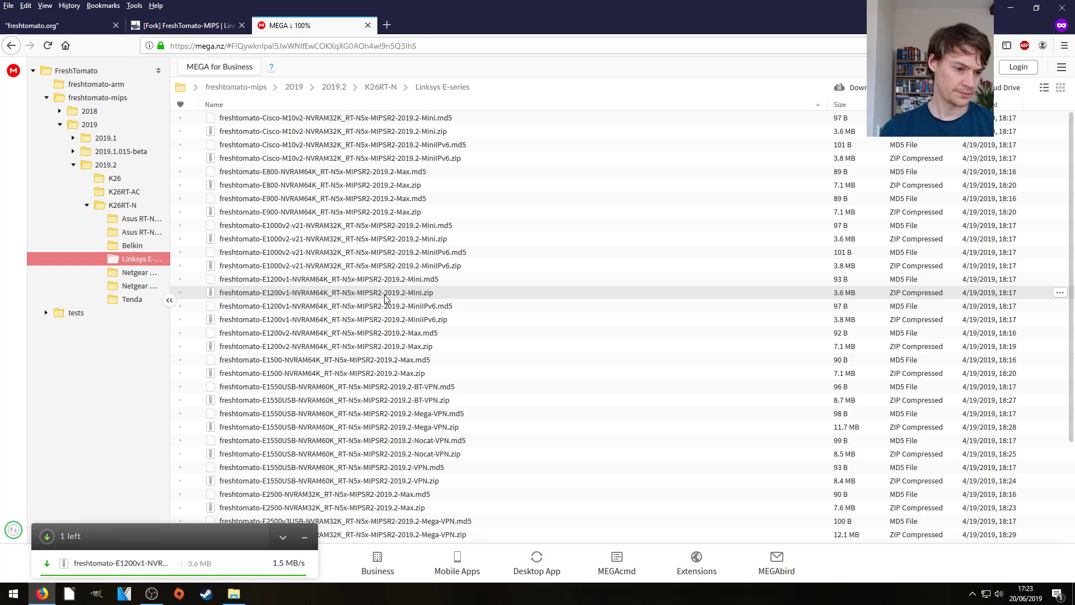
pyautogui.click(327, 356)
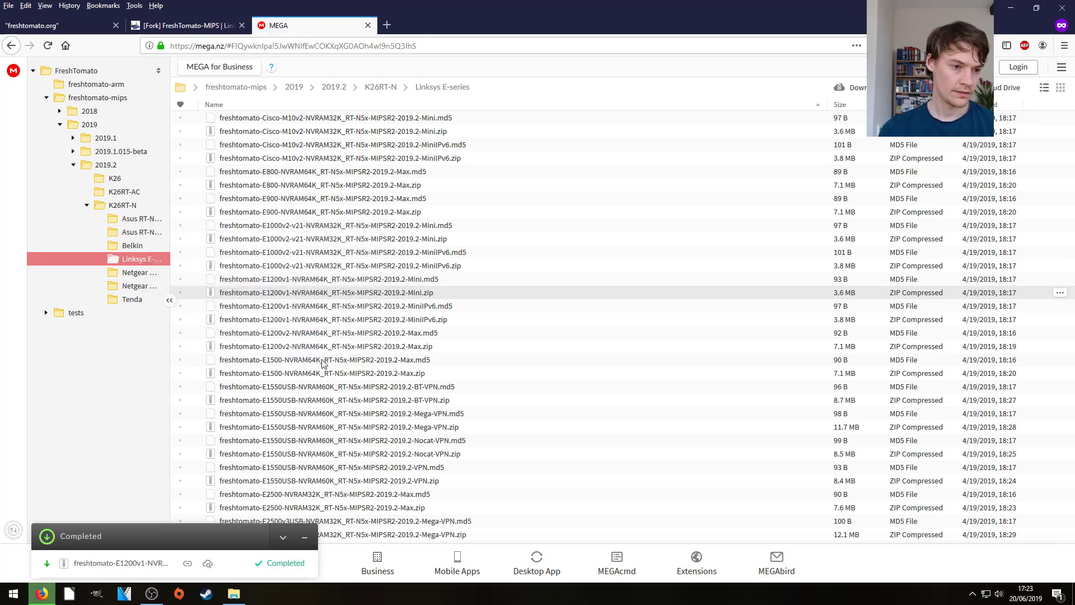
# - Extract the E1200v1 Mini firmware zip from Downloads into its own folder with 7-Zip
pyautogui.click(234, 594)
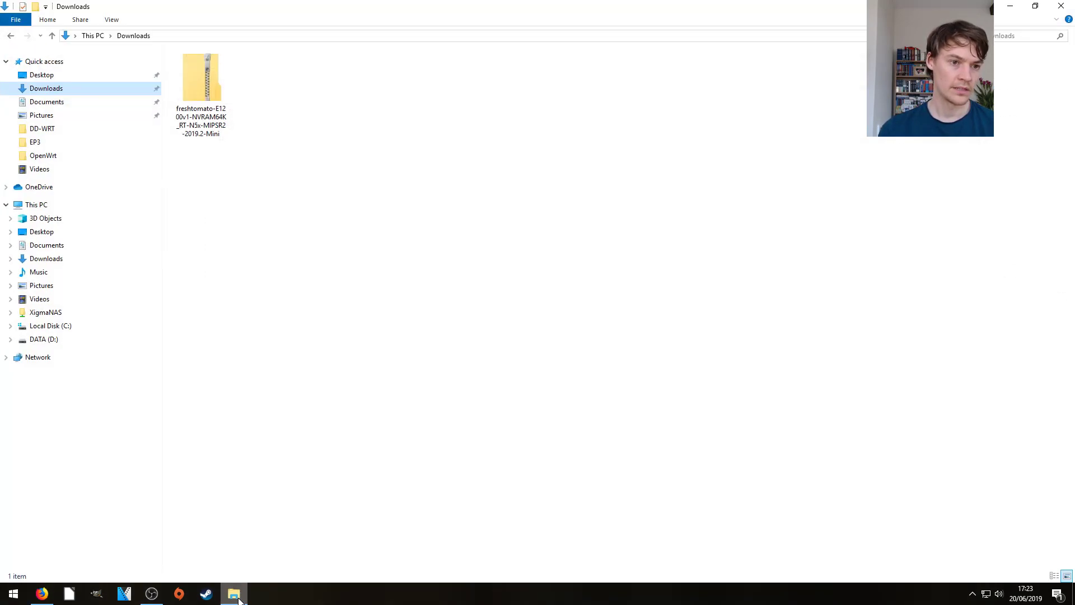
pyautogui.click(206, 92)
pyautogui.rightClick(207, 91)
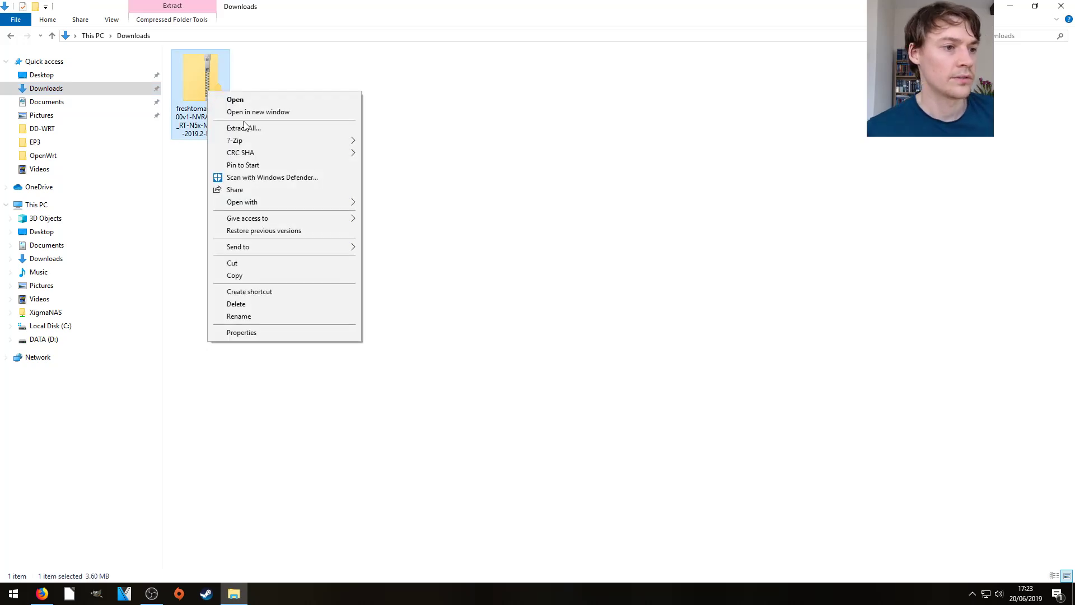
pyautogui.moveTo(271, 140)
pyautogui.click(449, 192)
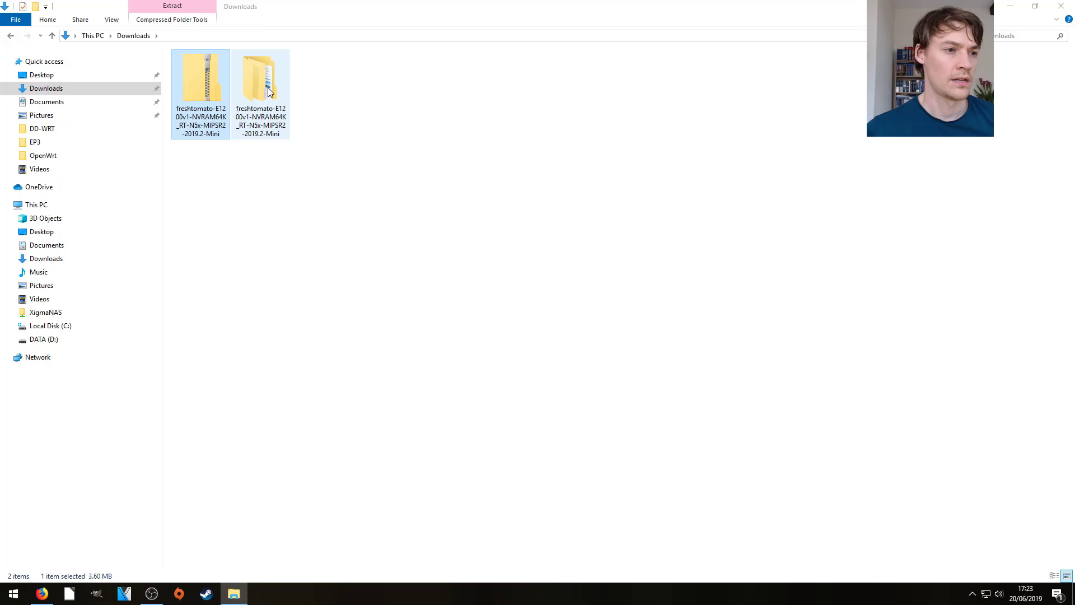
# - Open the extracted folder's image subfolder containing the 3,693 KB FreshTomato .bin file
pyautogui.click(269, 92)
pyautogui.doubleClick(269, 91)
pyautogui.doubleClick(207, 70)
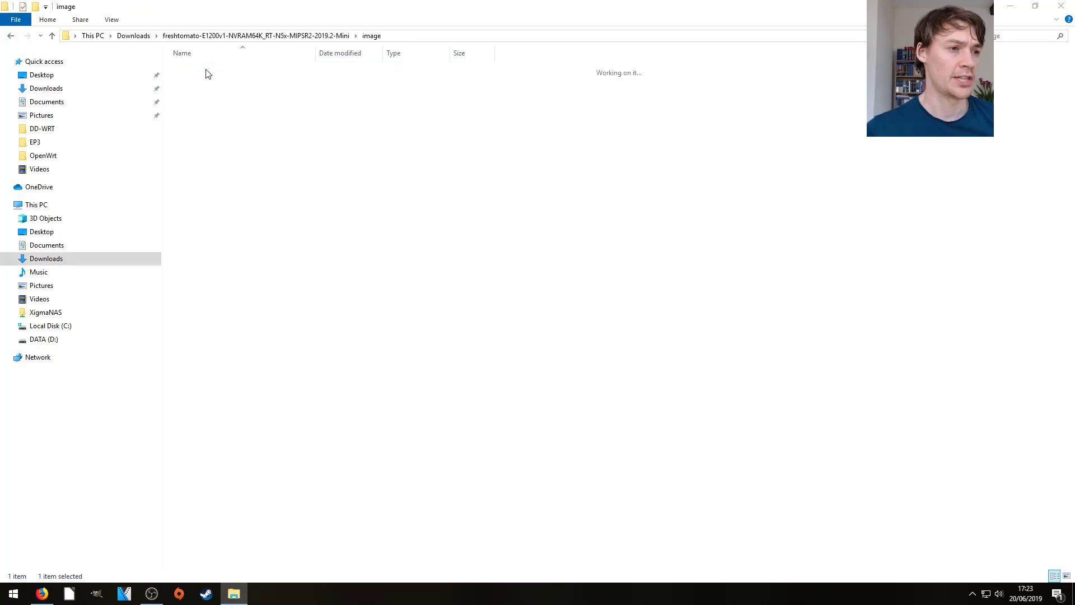
pyautogui.doubleClick(209, 70)
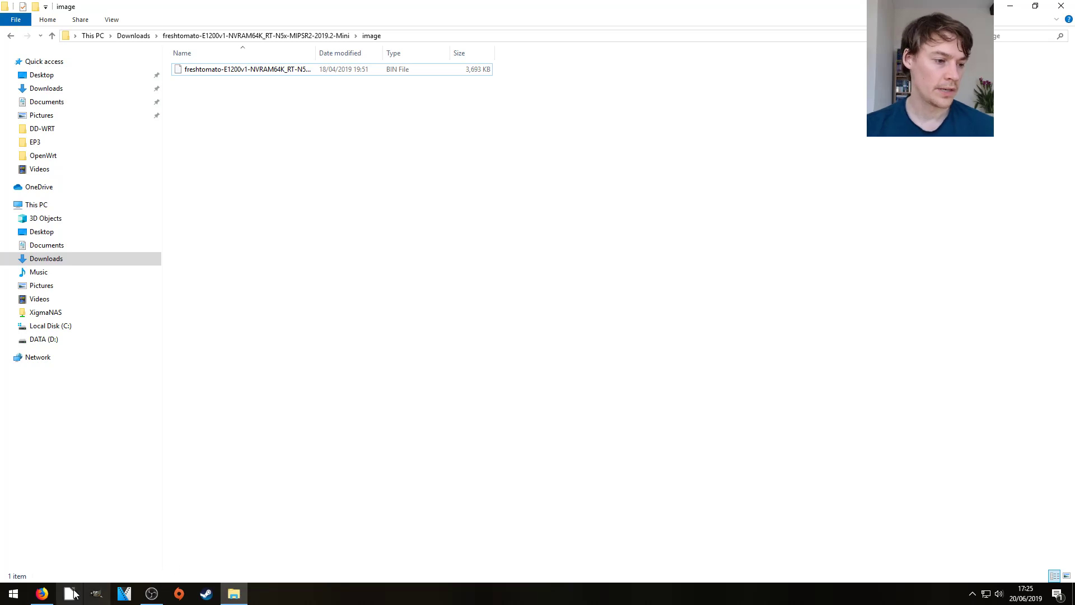
pyautogui.click(43, 594)
# - Load 192.168.1.1 in a new private tab and sign in to DD-WRT's Administration page
pyautogui.click(387, 25)
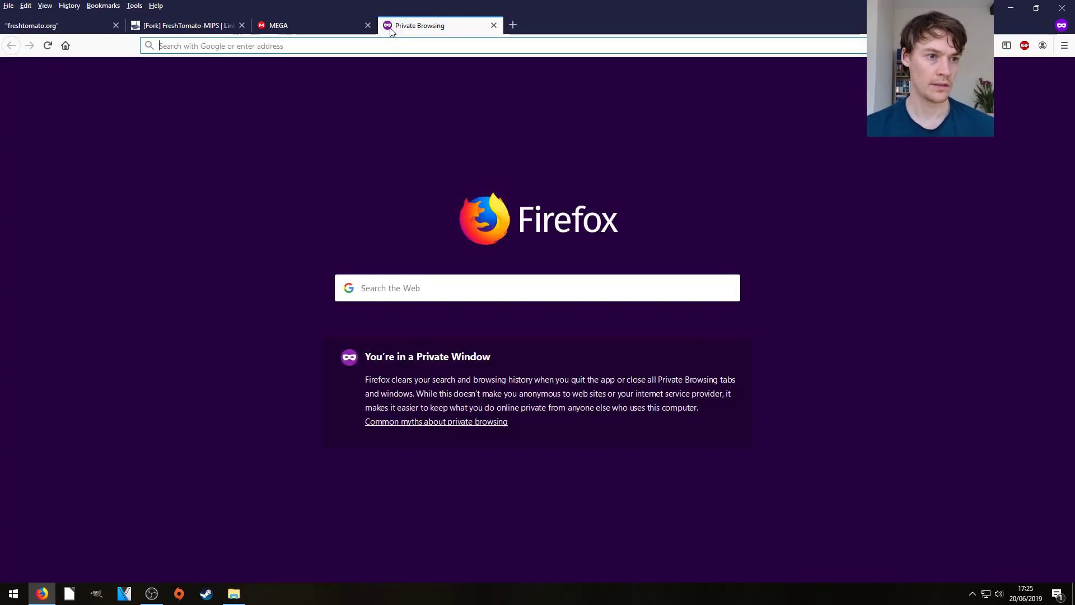
pyautogui.write('192.168.1.1')
pyautogui.press('Return')
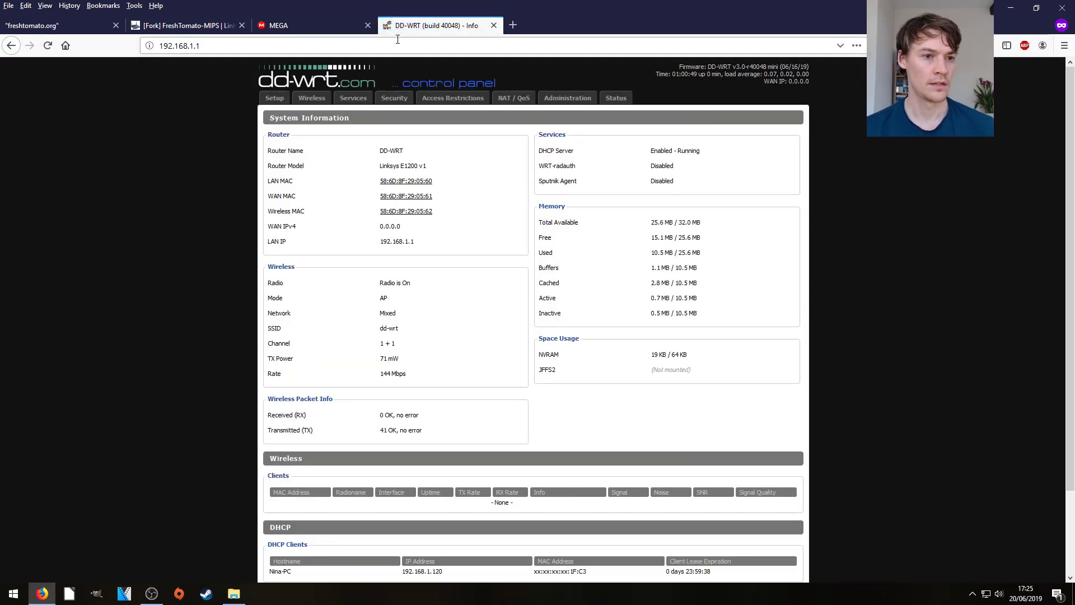
pyautogui.click(568, 98)
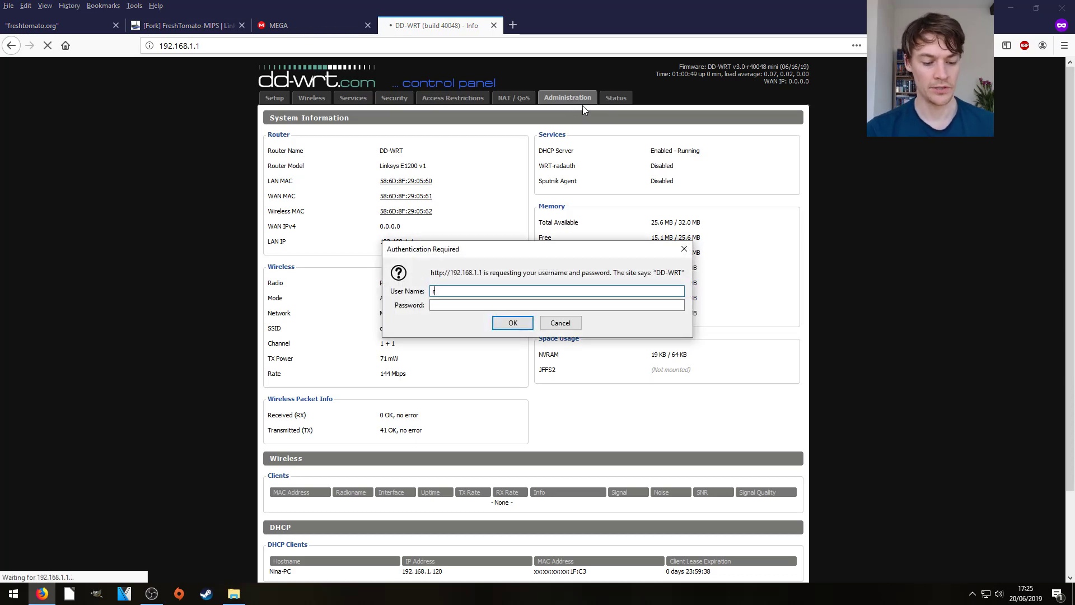
pyautogui.write('root')
pyautogui.press('Tab')
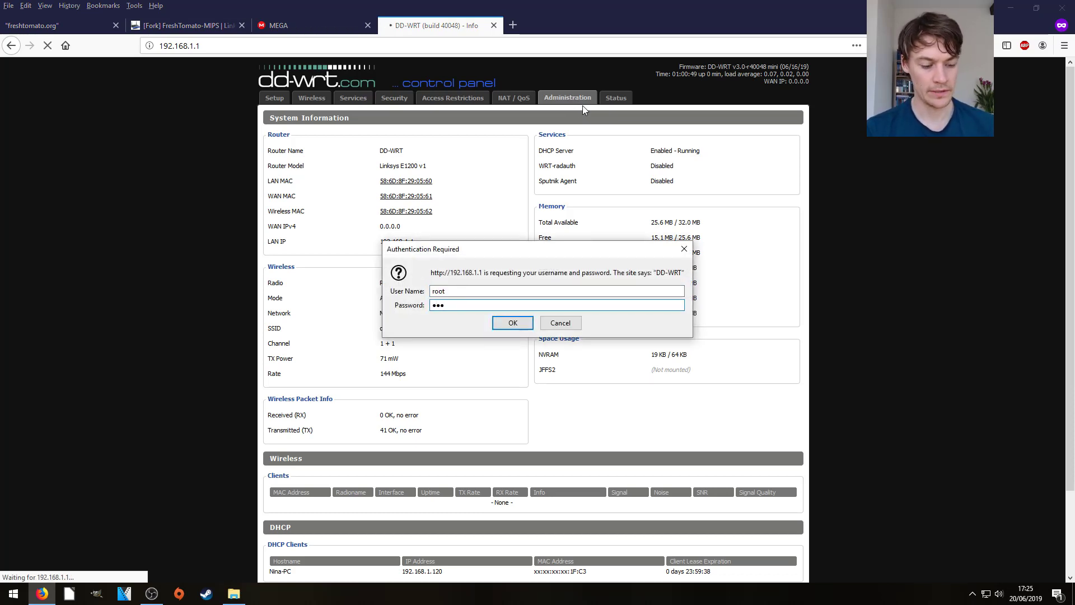
pyautogui.press('Return')
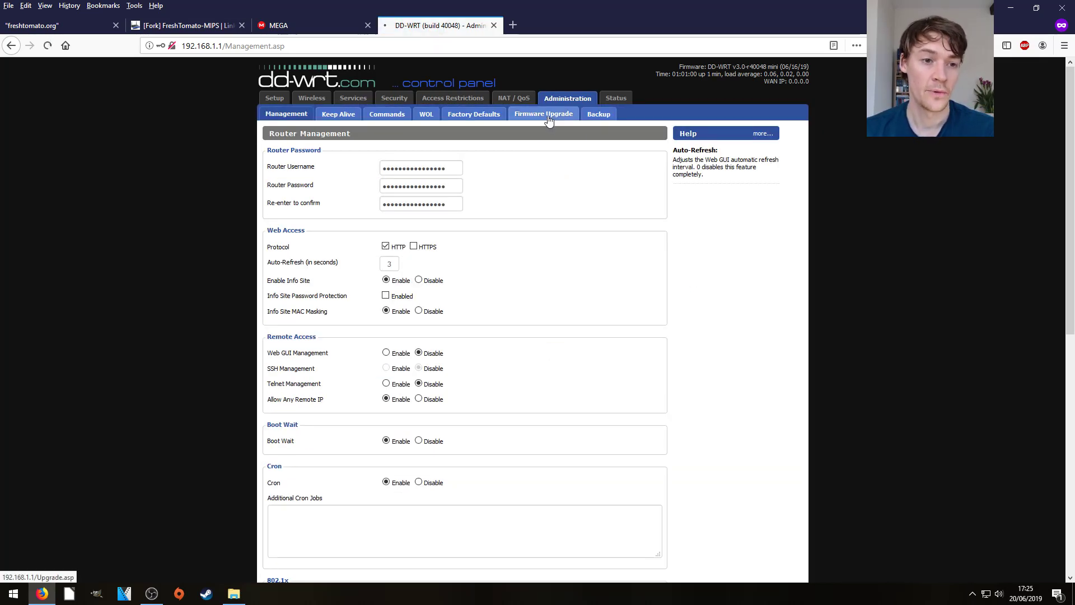
# - On Firmware Upgrade, choose freshtomato-E1200v1-NVRAM64K_RT-N5x-MIPSR2-2019.2-Mini.bin from the extracted image folder
pyautogui.click(549, 121)
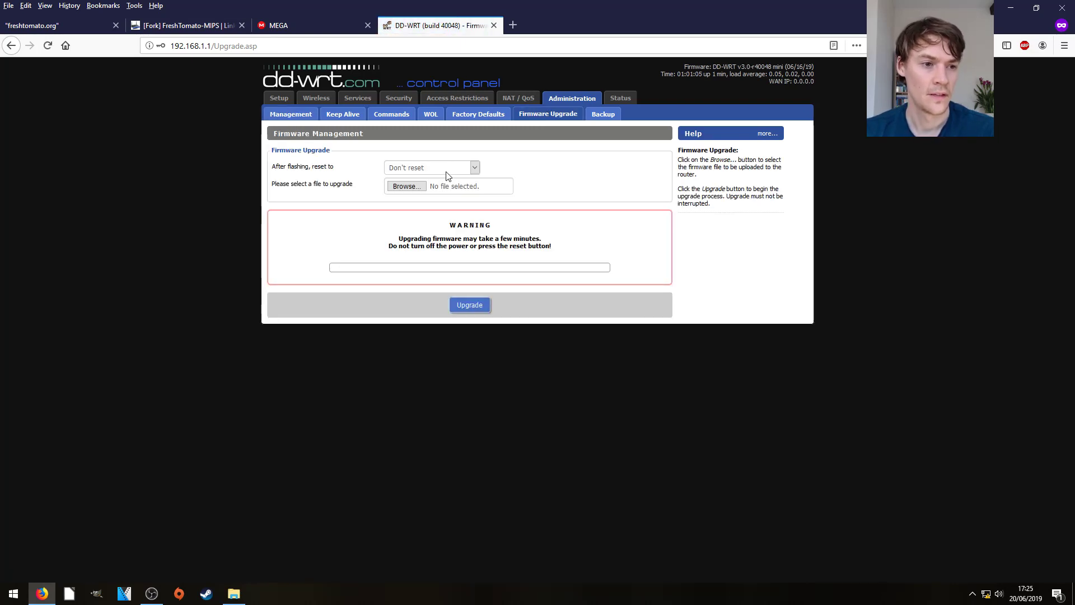
pyautogui.click(403, 188)
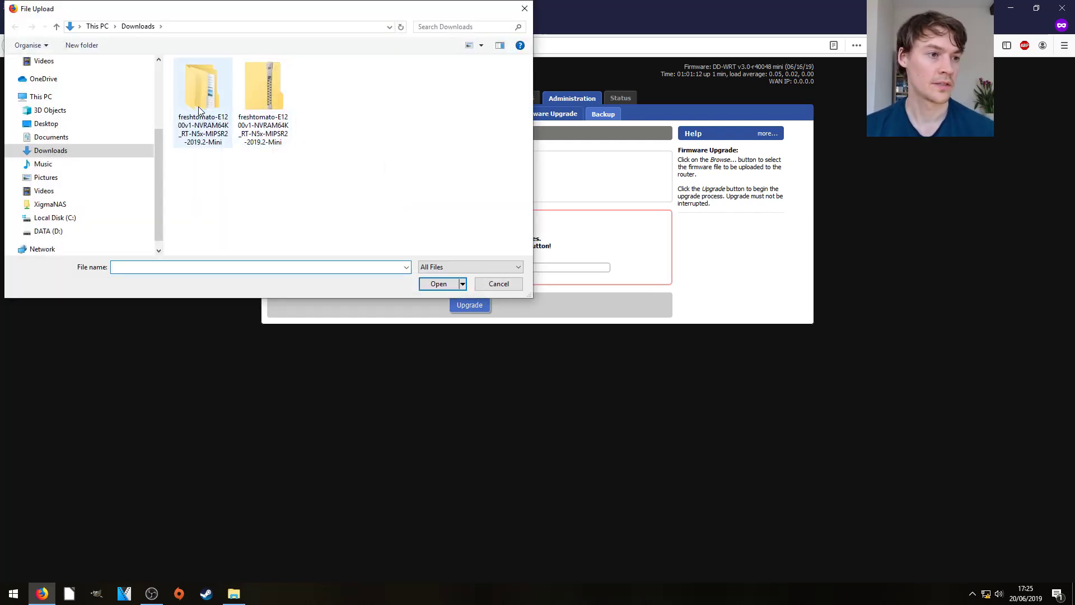
pyautogui.doubleClick(200, 110)
pyautogui.doubleClick(197, 77)
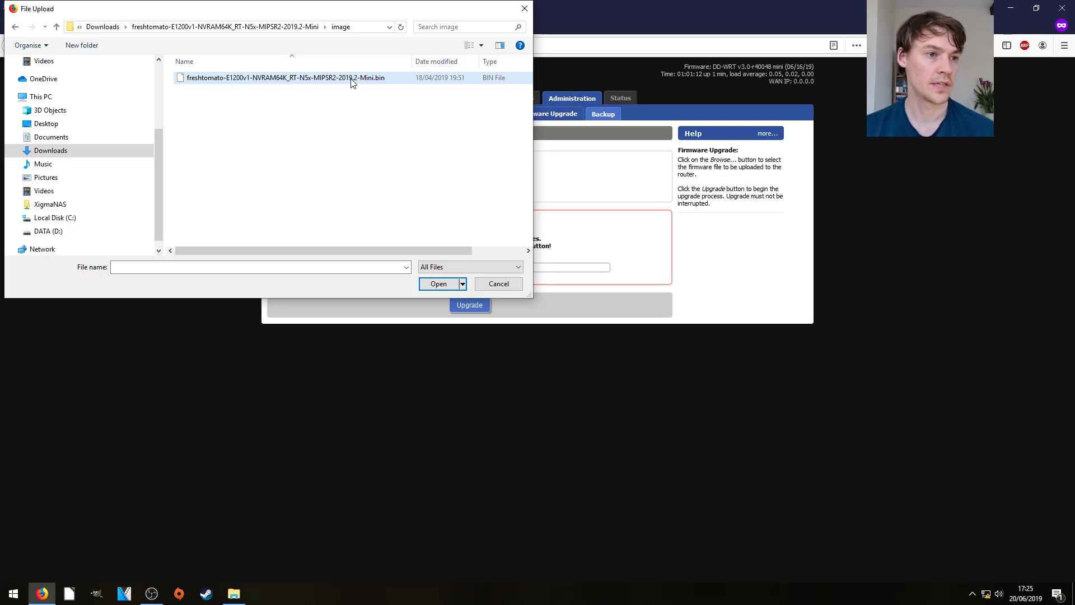
pyautogui.moveTo(389, 251); pyautogui.dragTo(418, 250)
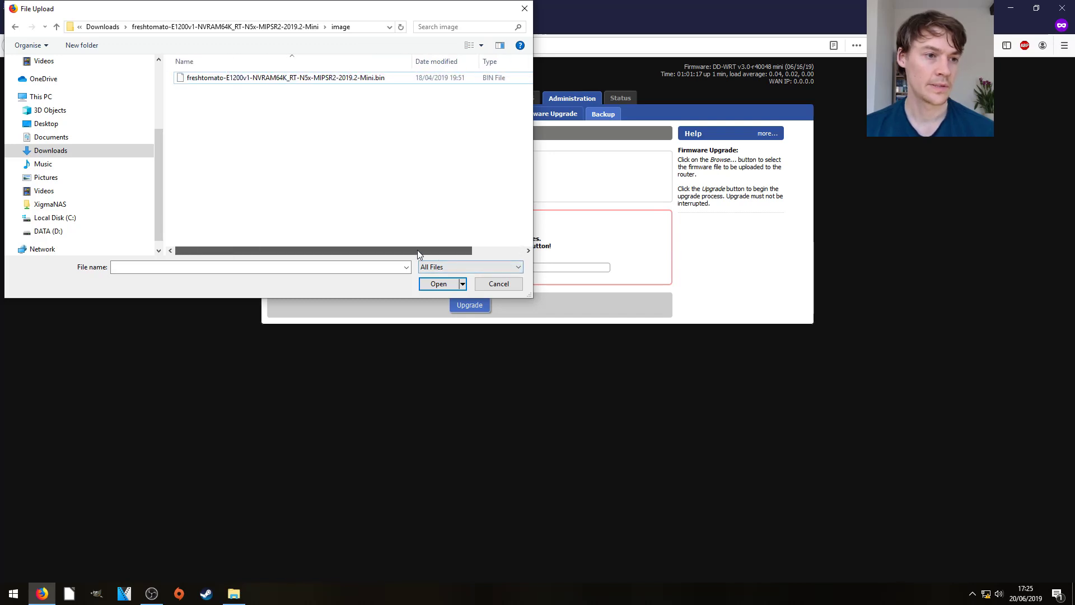
pyautogui.doubleClick(356, 78)
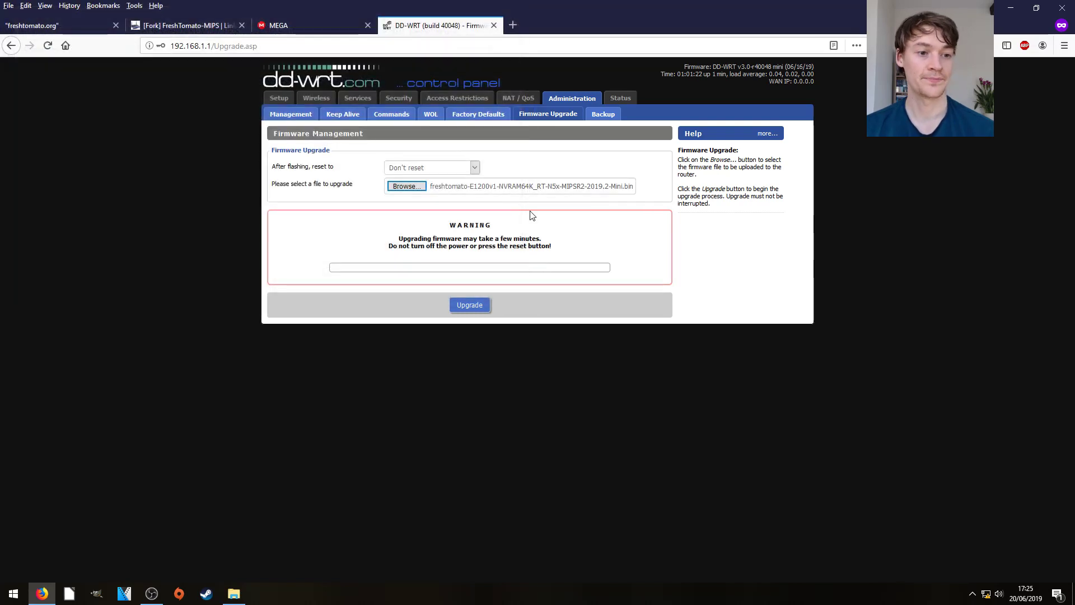
# - Start the upgrade to flash the FreshTomato firmware onto the router
pyautogui.click(469, 306)
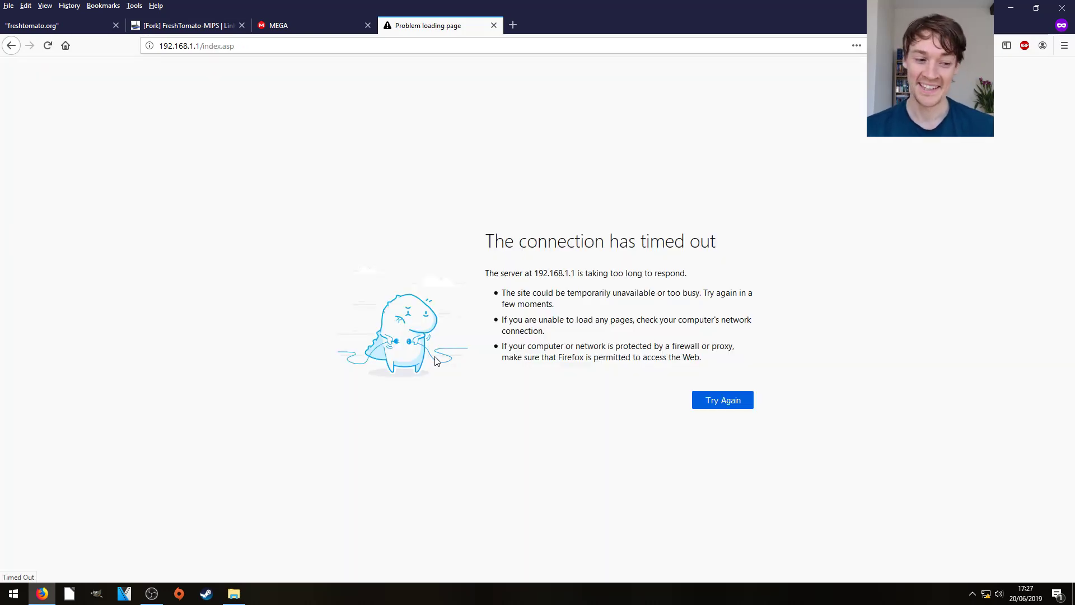
# - Launch Command Prompt via Run and check the network settings with ipconfig
pyautogui.press('super+r')
pyautogui.write('cmsd')
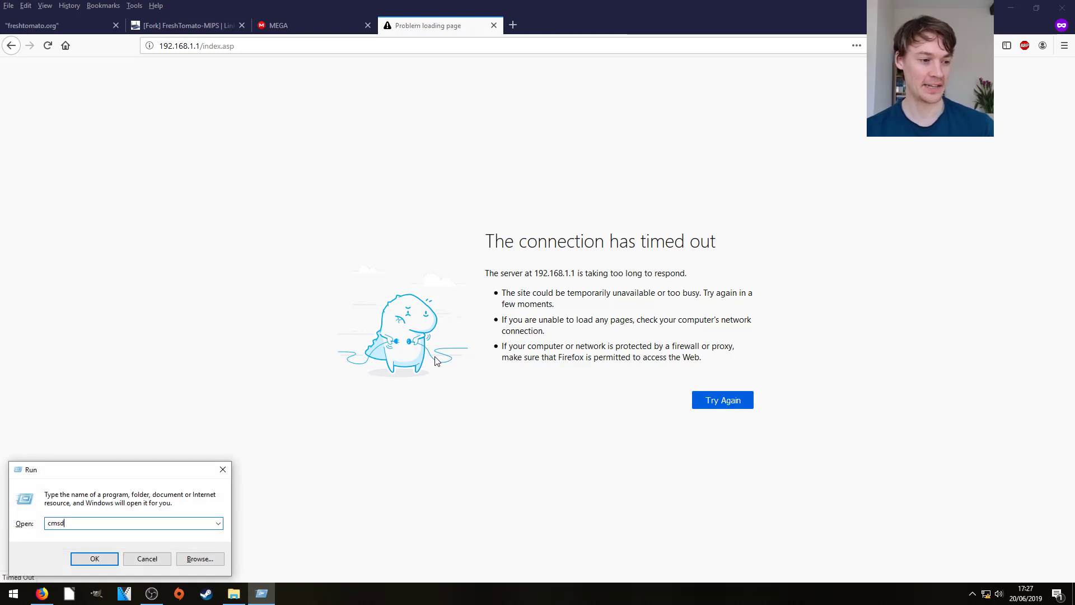
pyautogui.press('BackSpace')
pyautogui.write('d')
pyautogui.press('Return')
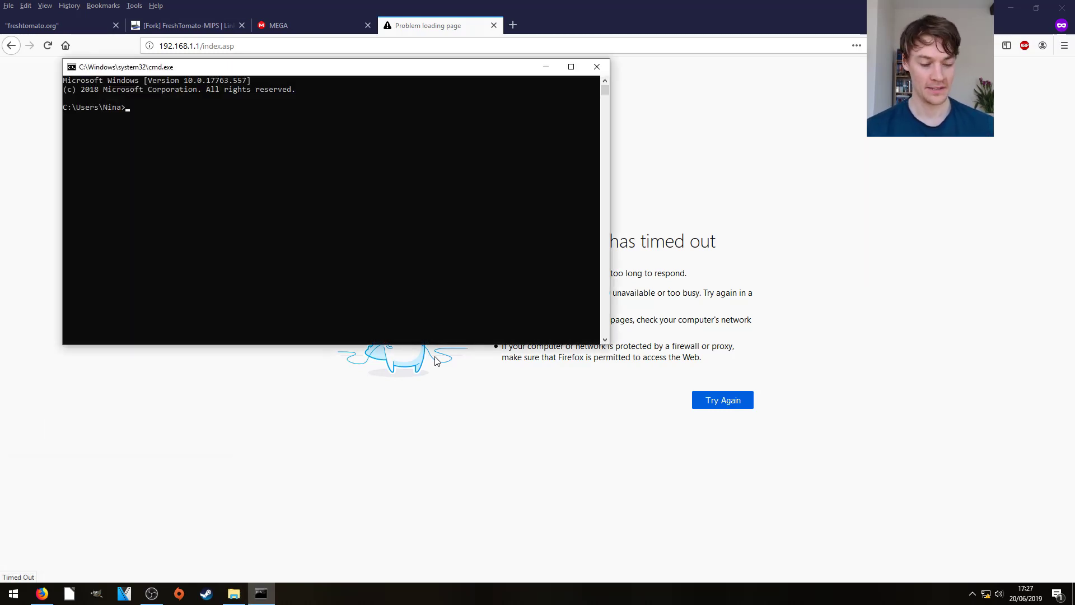
pyautogui.write('ipconfig')
pyautogui.press('Return')
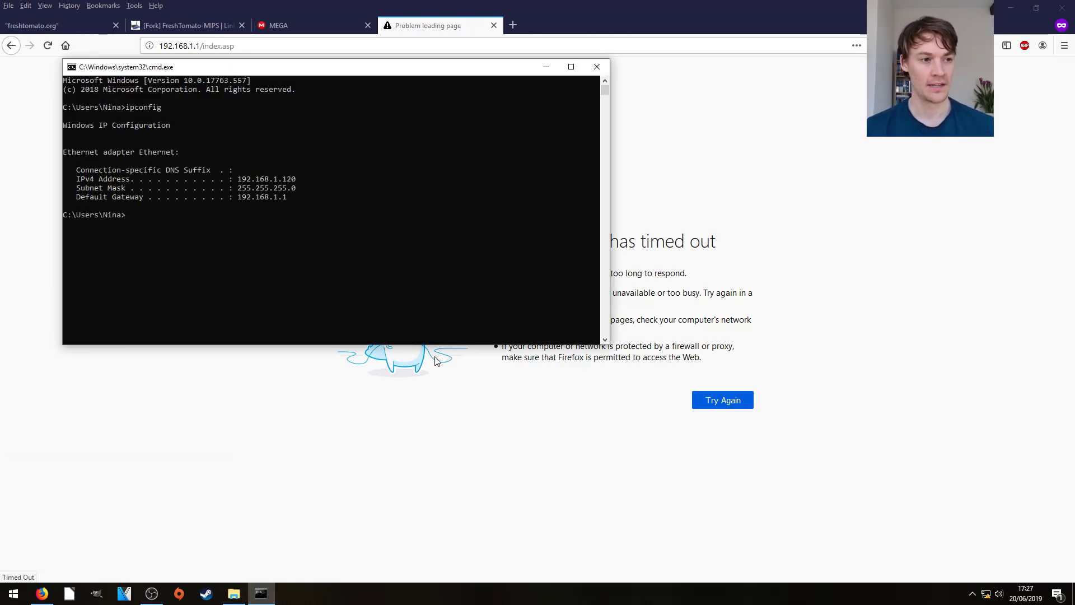
# - Release the network address with ipconfig /release, then run ipconfig /renew
pyautogui.press('Up')
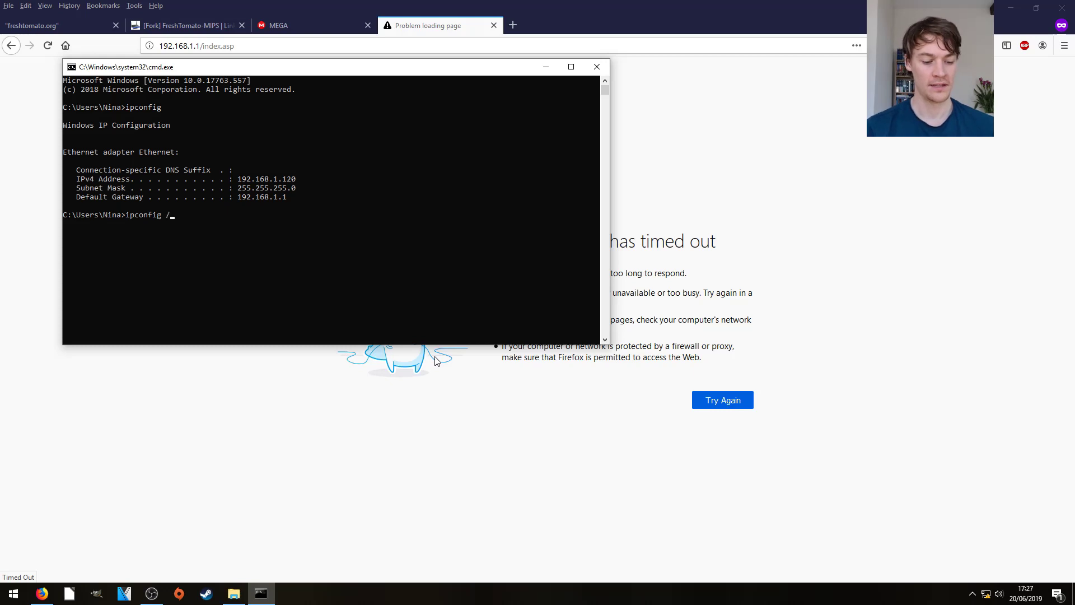
pyautogui.write('/release')
pyautogui.press('Return')
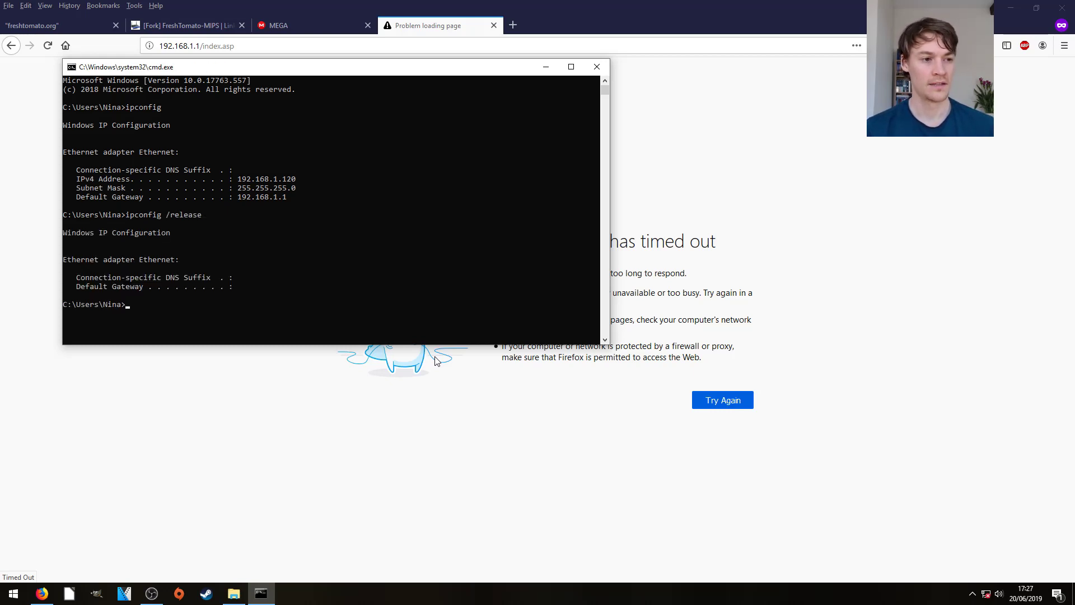
pyautogui.press('Up')
pyautogui.press('BackSpace')
pyautogui.press('BackSpace')
pyautogui.press('BackSpace')
pyautogui.press('BackSpace')
pyautogui.press('BackSpace')
pyautogui.write('new')
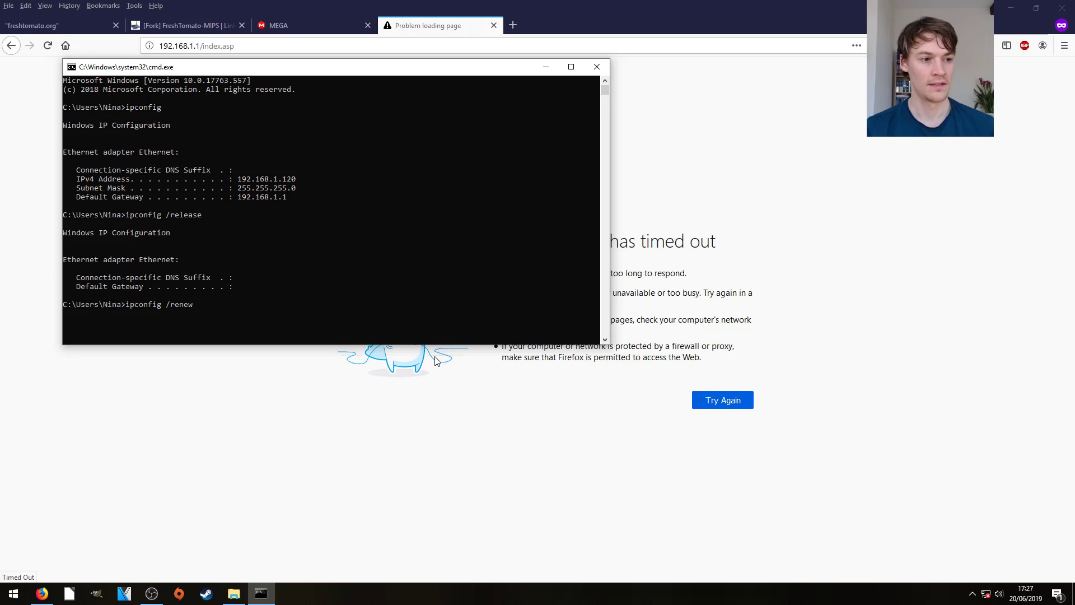
pyautogui.press('Return')
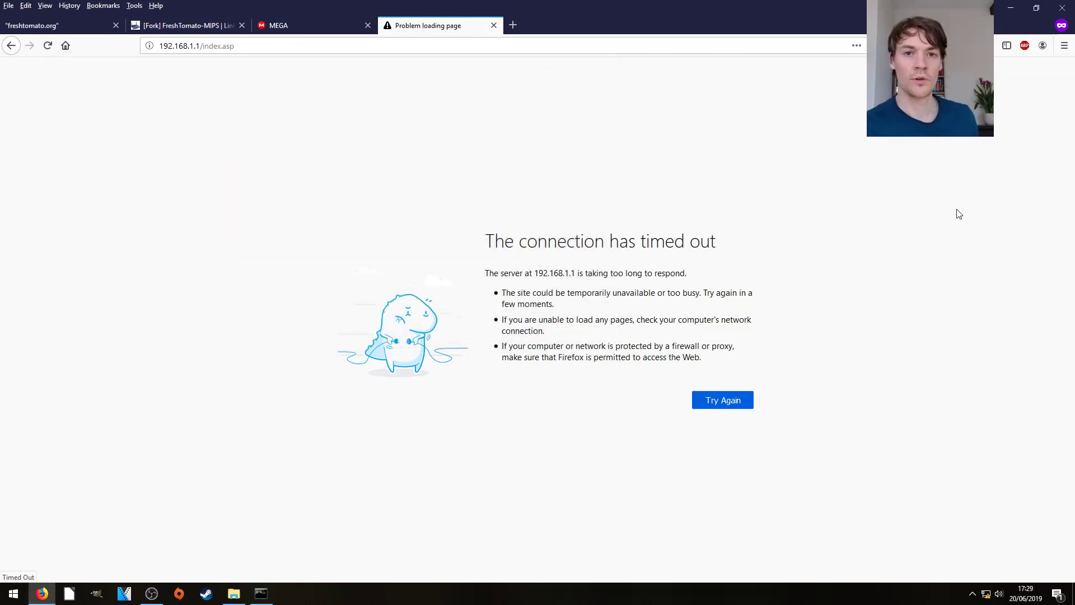
# - Rerun ipconfig twice to check whether a 192.168.1.x address has returned
pyautogui.click(261, 594)
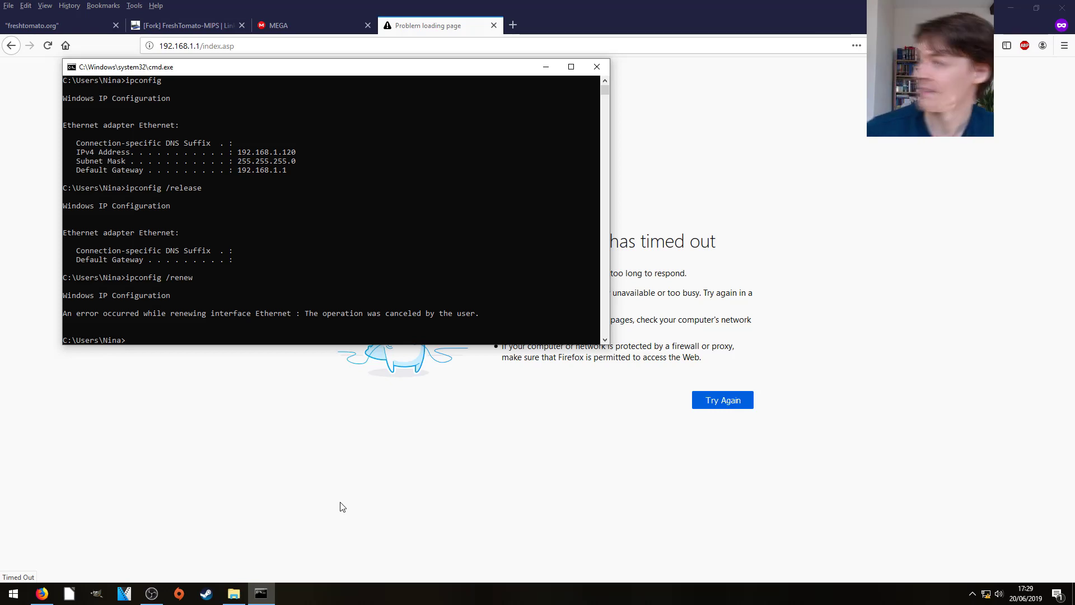
pyautogui.press('Up')
pyautogui.press('Up')
pyautogui.press('Up')
pyautogui.press('Return')
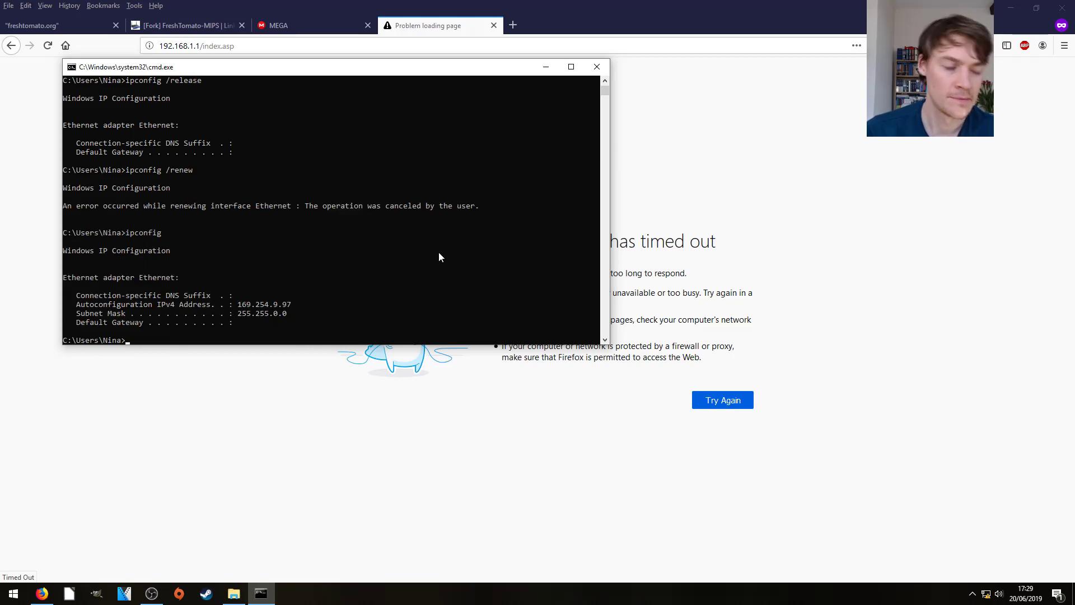
pyautogui.press('Up')
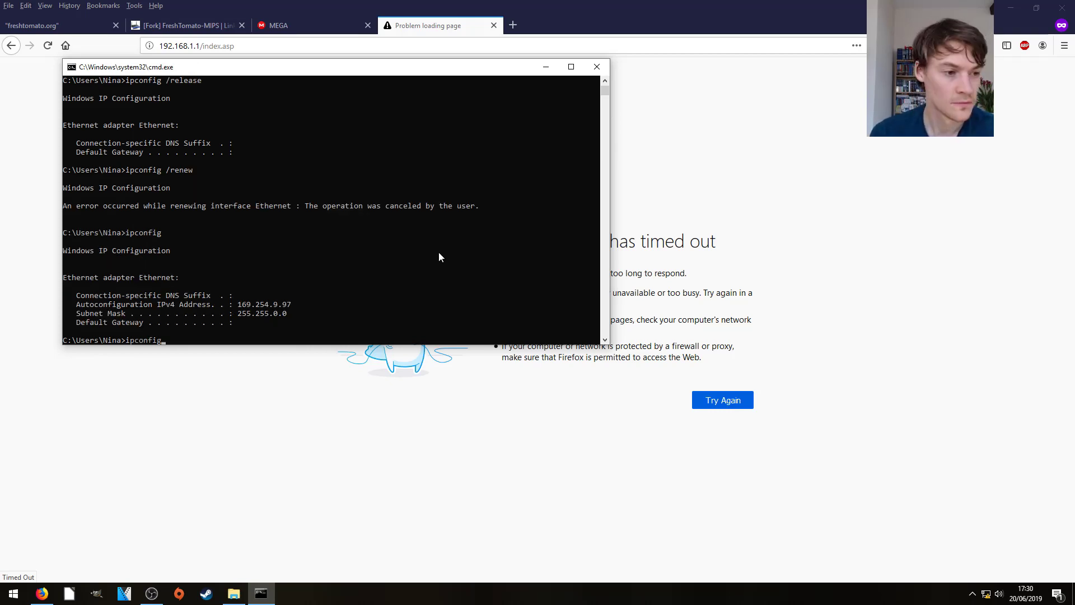
pyautogui.press('Return')
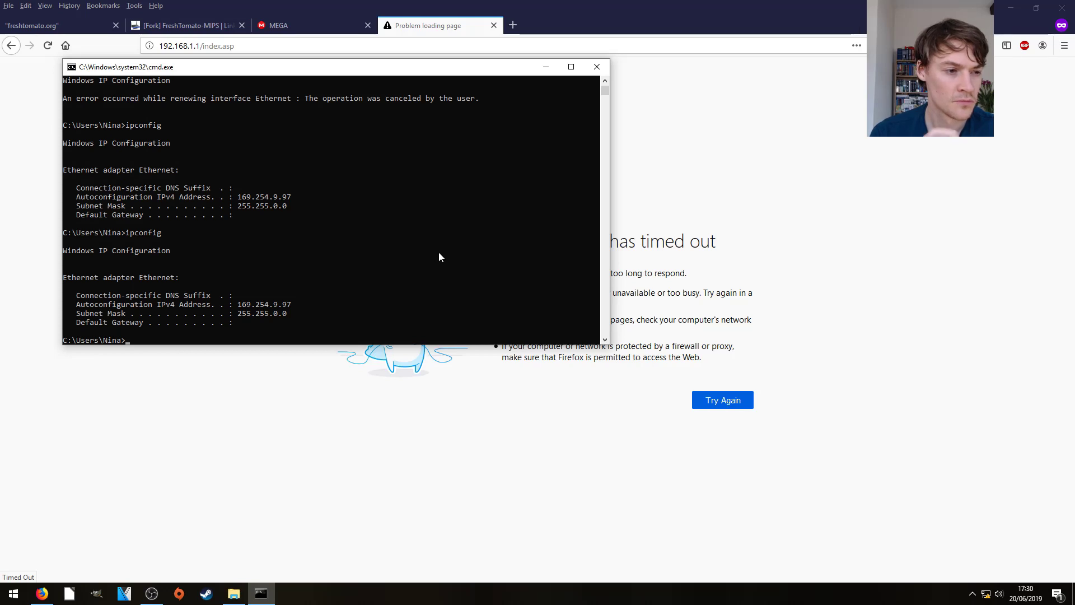
# - Repeat ipconfig /release and ipconfig /renew to regain IPv4 192.168.1.120 with gateway 192.168.1.1
pyautogui.press('Up')
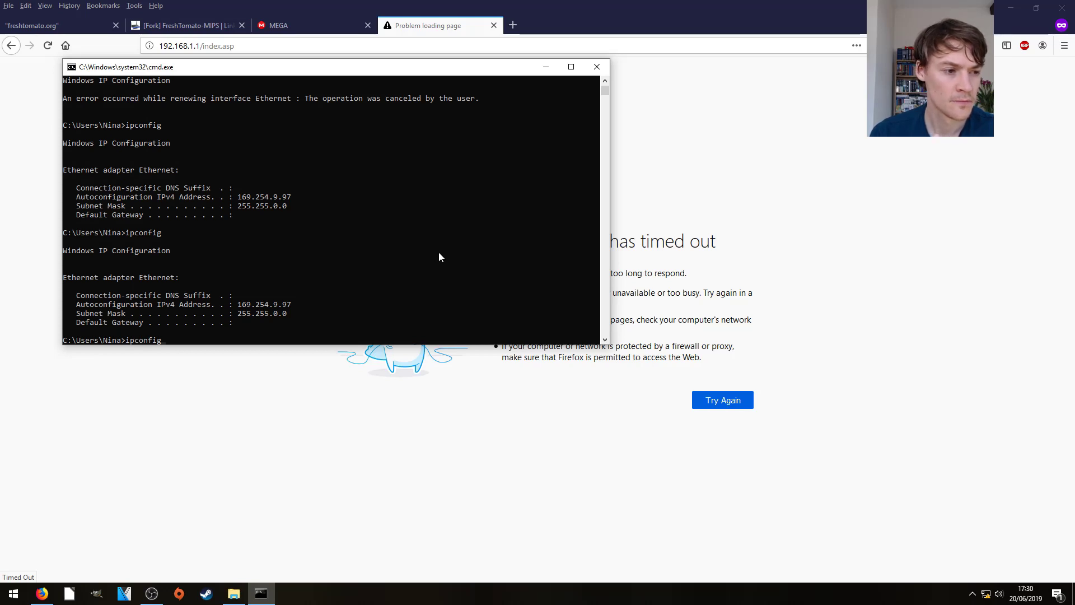
pyautogui.write('/release')
pyautogui.press('Return')
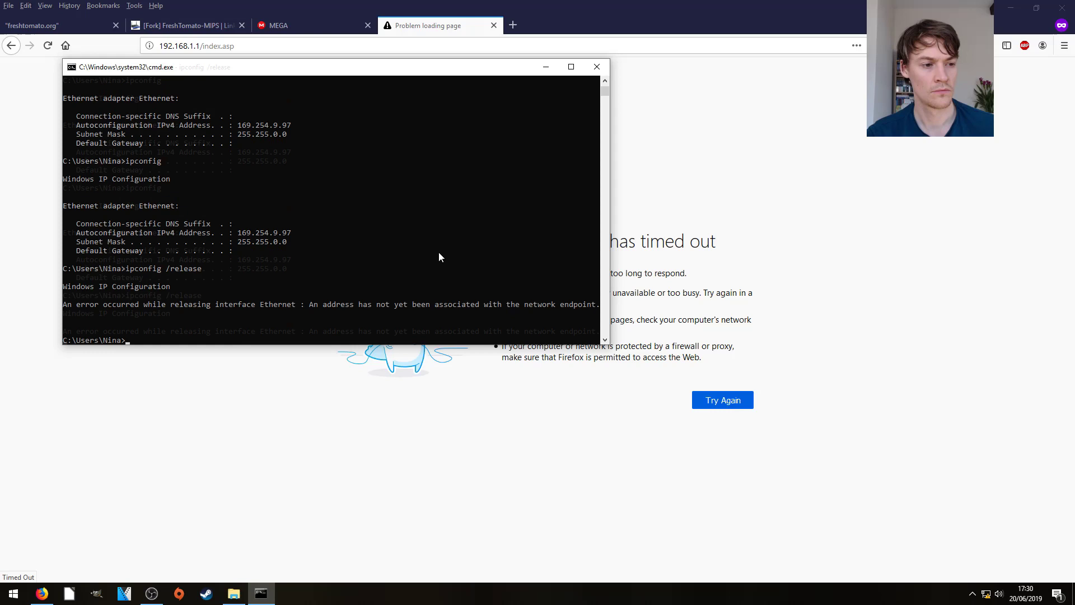
pyautogui.press('Up')
pyautogui.press('BackSpace')
pyautogui.press('BackSpace')
pyautogui.press('BackSpace')
pyautogui.press('BackSpace')
pyautogui.press('BackSpace')
pyautogui.write('new')
pyautogui.press('Return')
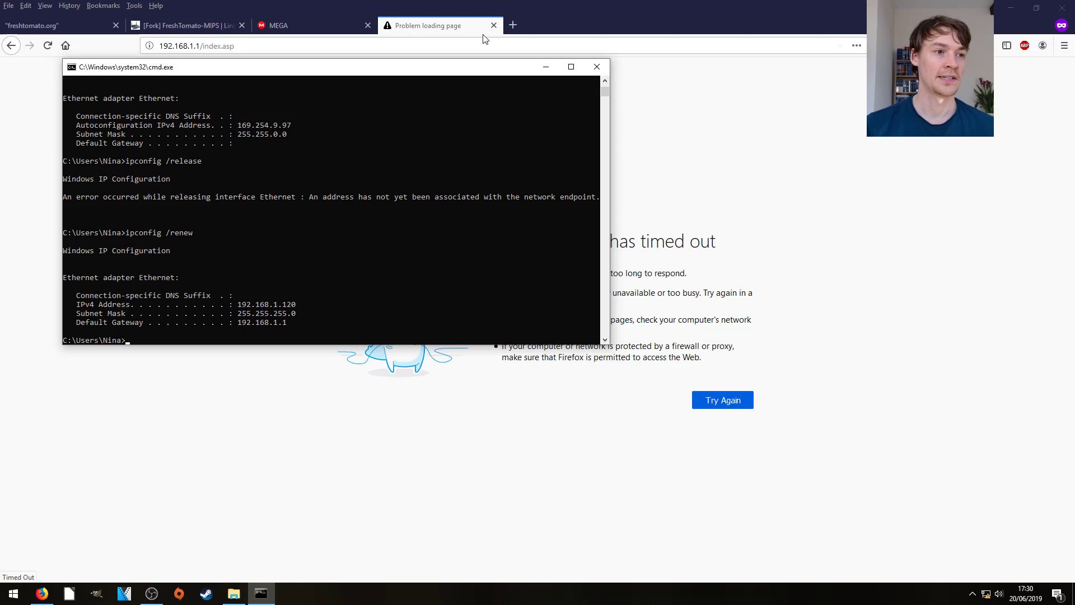
# - Strip /index.asp from the address and load 192.168.1.1
pyautogui.click(200, 46)
pyautogui.click(200, 46)
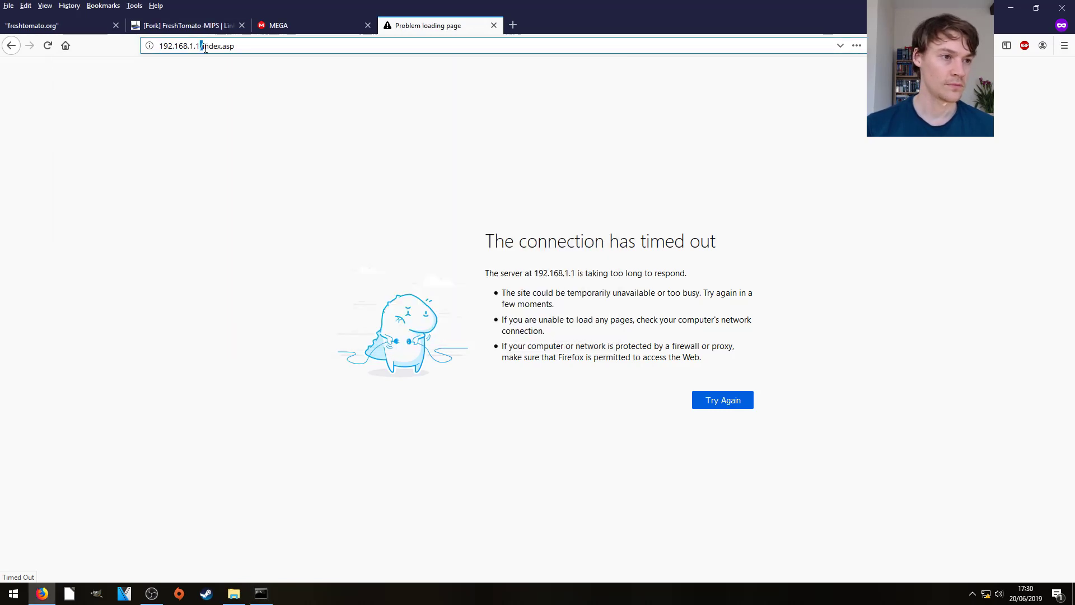
pyautogui.moveTo(199, 45); pyautogui.dragTo(363, 43)
pyautogui.press('BackSpace')
pyautogui.press('Return')
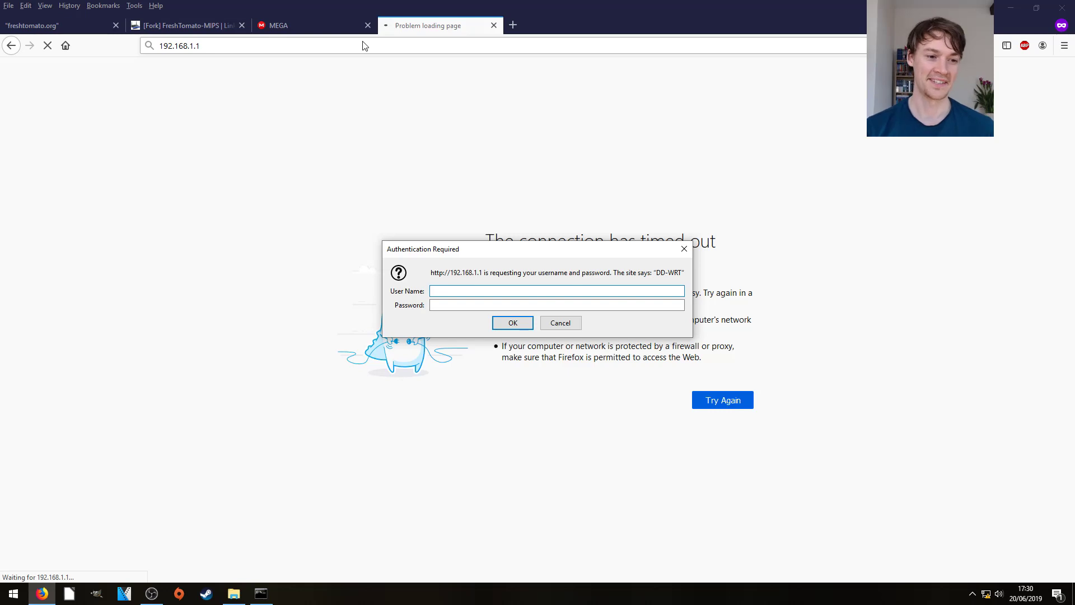
# - Try signing in with the root account, then the admin account, in Authentication Required
pyautogui.write('root')
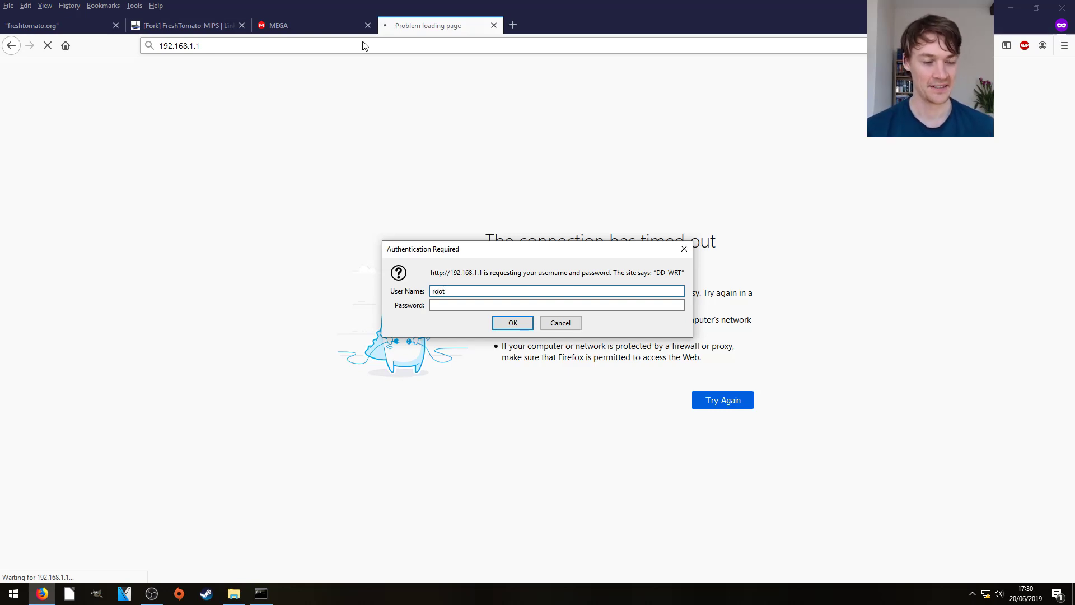
pyautogui.press('Tab')
pyautogui.write('password')
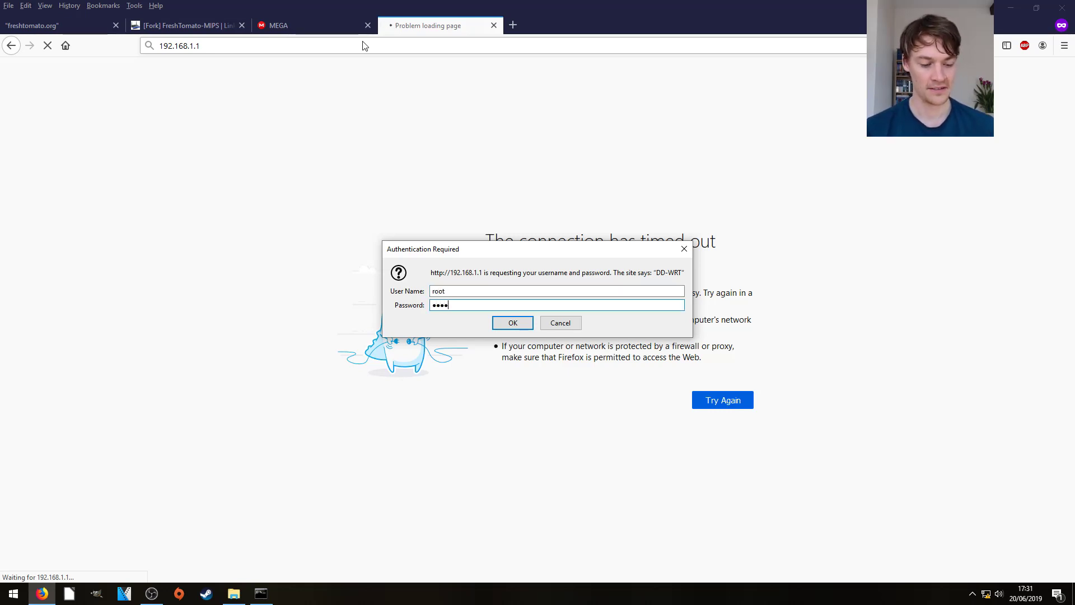
pyautogui.press('Return')
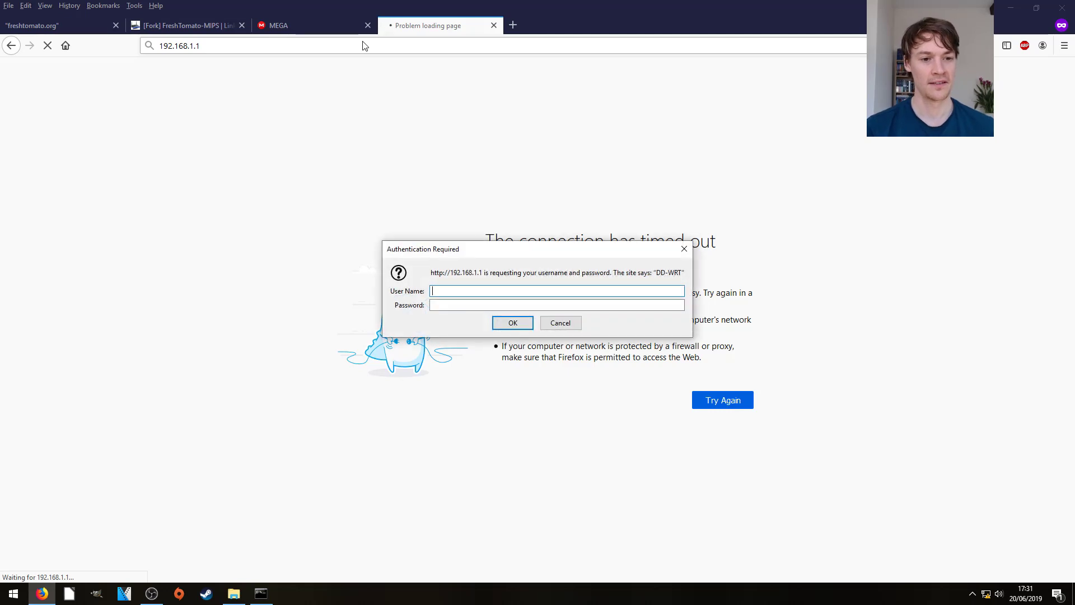
pyautogui.write('admin')
pyautogui.press('Tab')
pyautogui.write('admin')
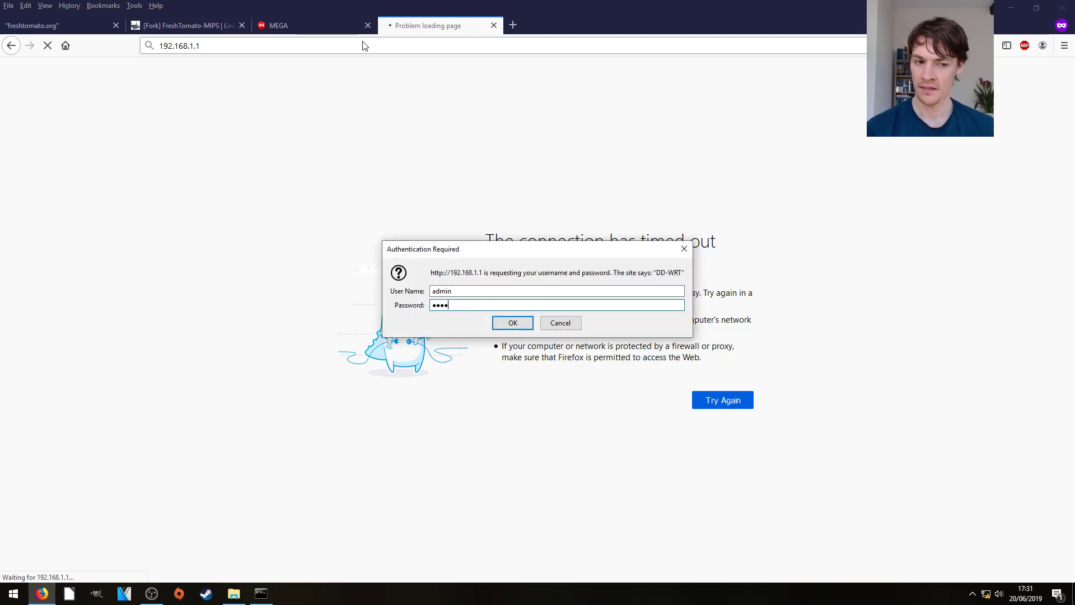
pyautogui.press('Return')
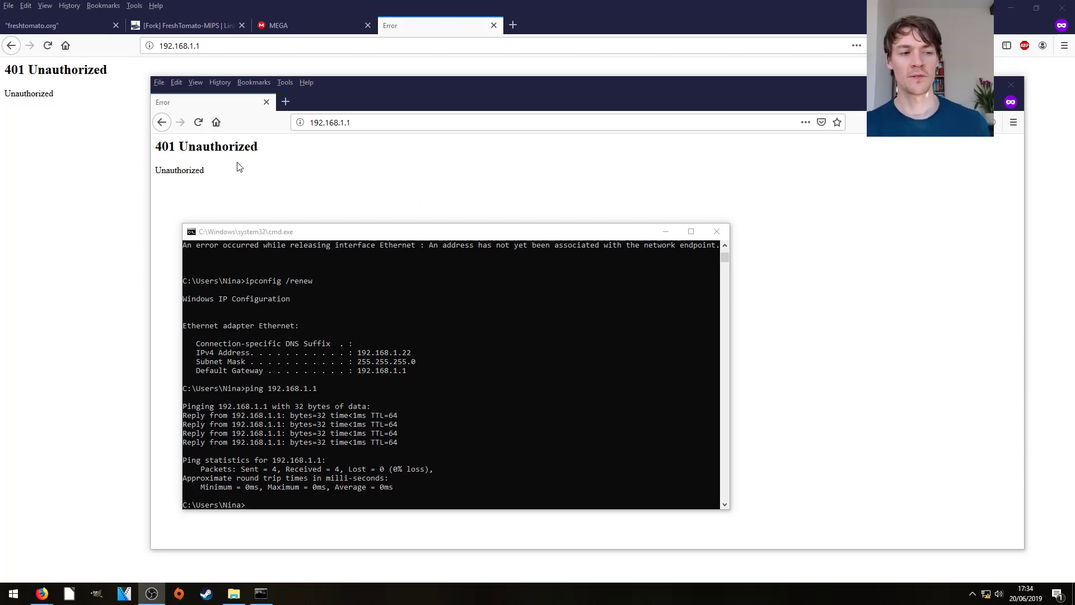
# - Reload 192.168.1.1, sign in to FreshTomato as admin, and maximize the Status Overview window
pyautogui.click(383, 121)
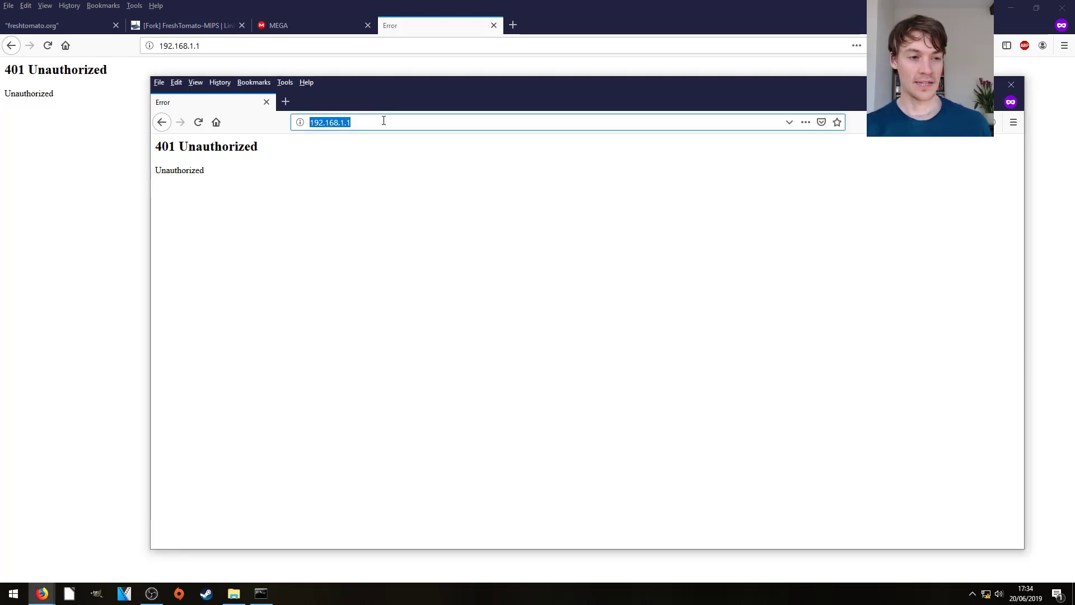
pyautogui.press('Return')
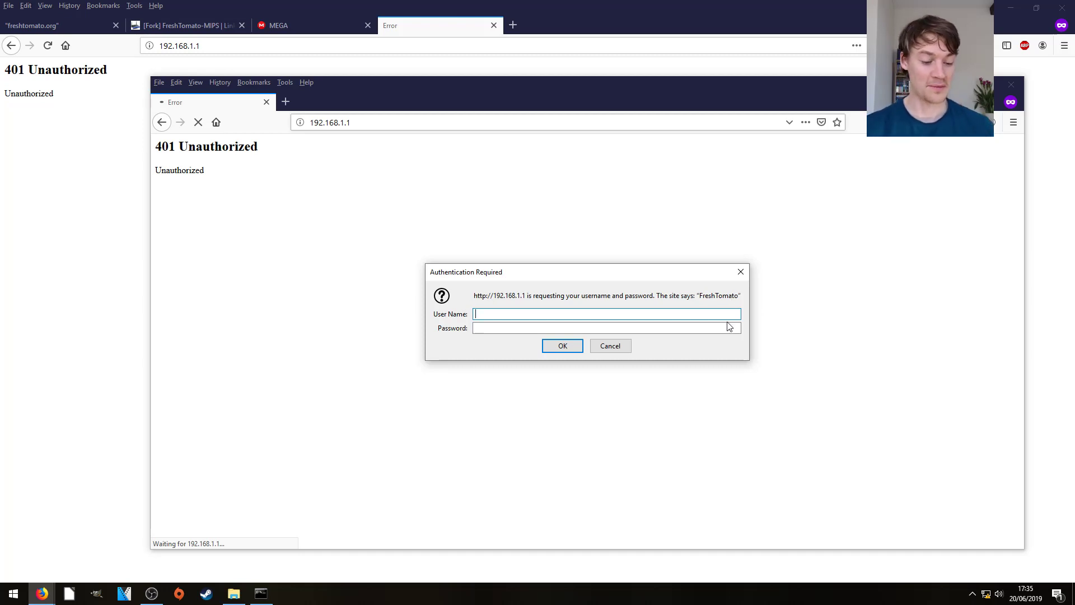
pyautogui.write('admin')
pyautogui.press('Tab')
pyautogui.write('a')
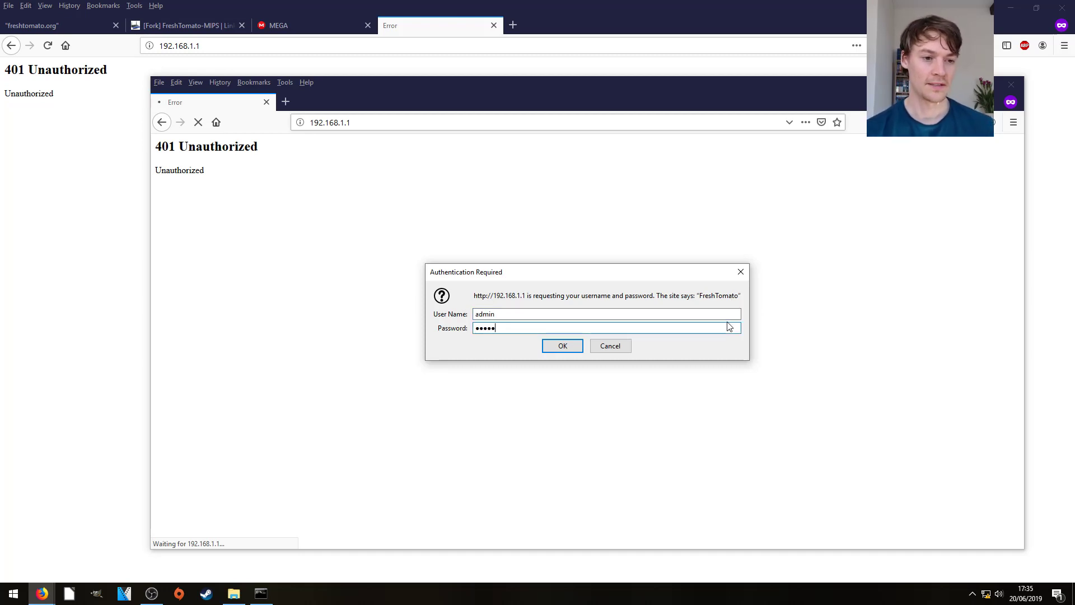
pyautogui.write('dmin')
pyautogui.press('Return')
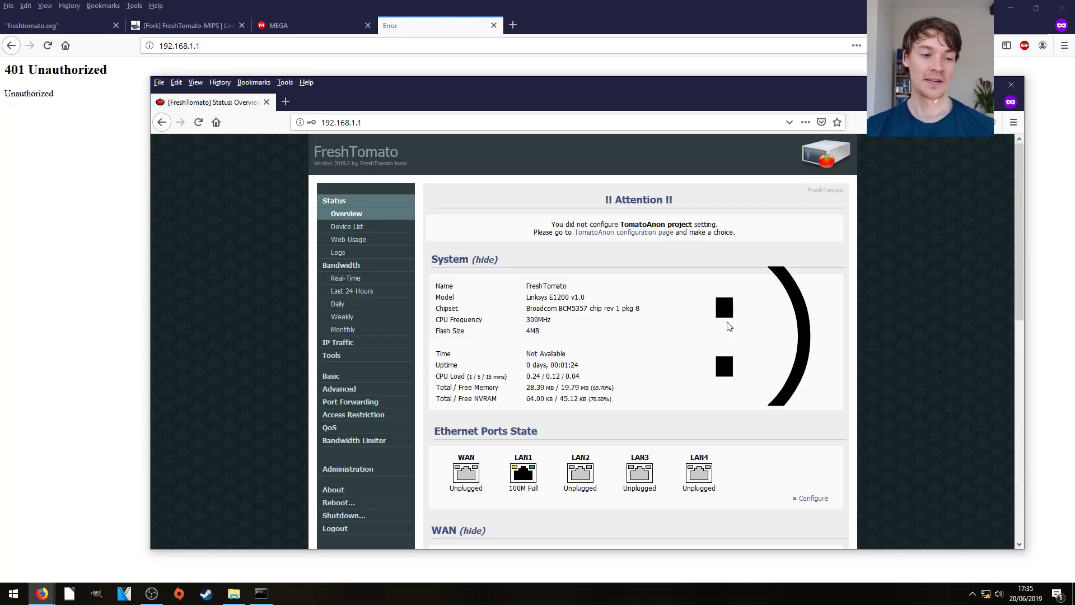
pyautogui.moveTo(606, 86); pyautogui.dragTo(605, 58)
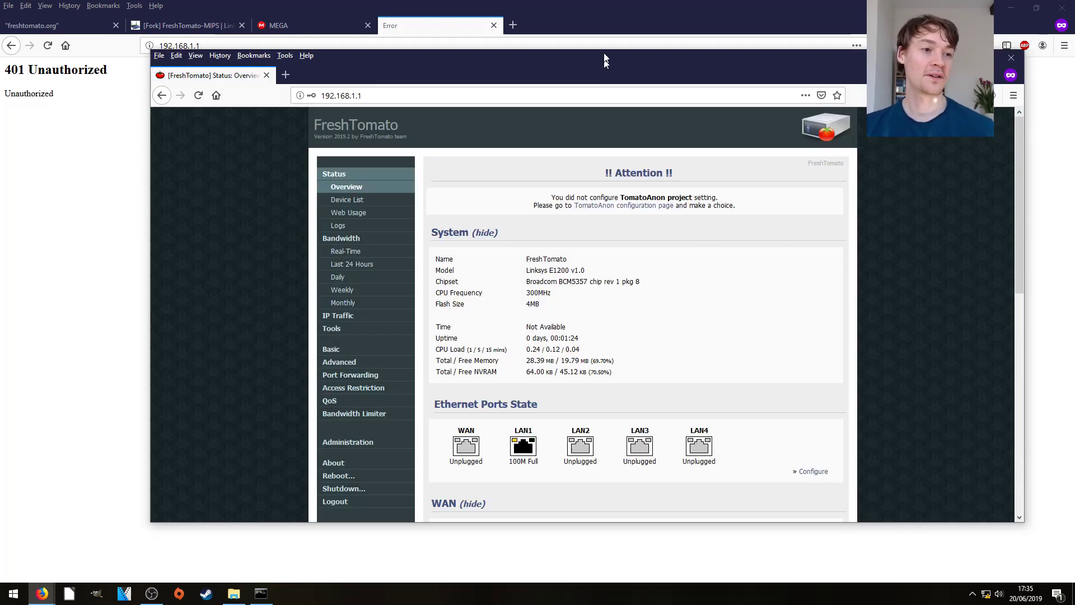
pyautogui.doubleClick(605, 59)
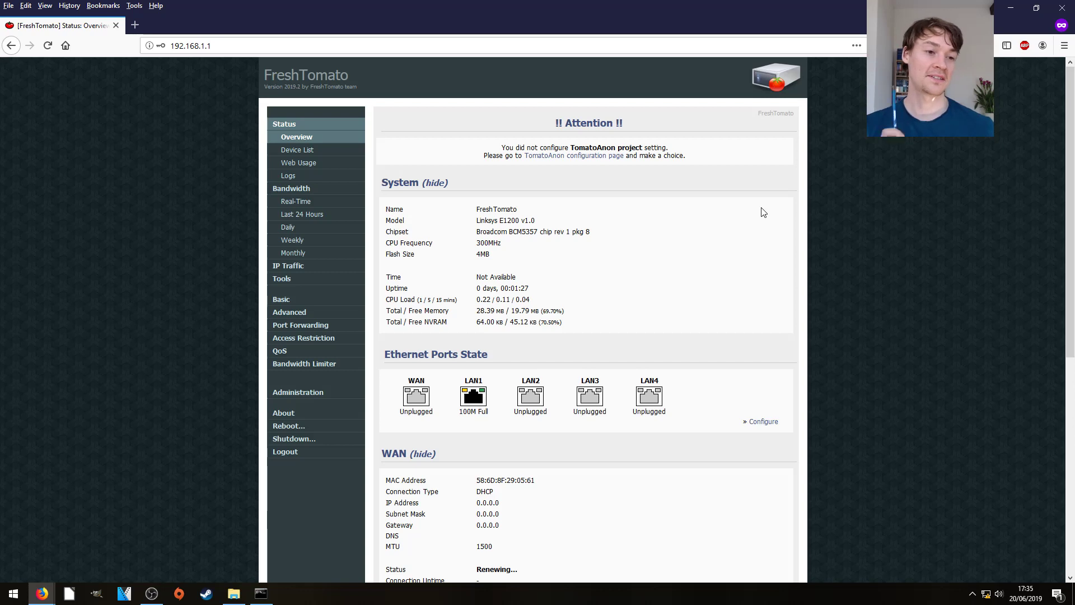